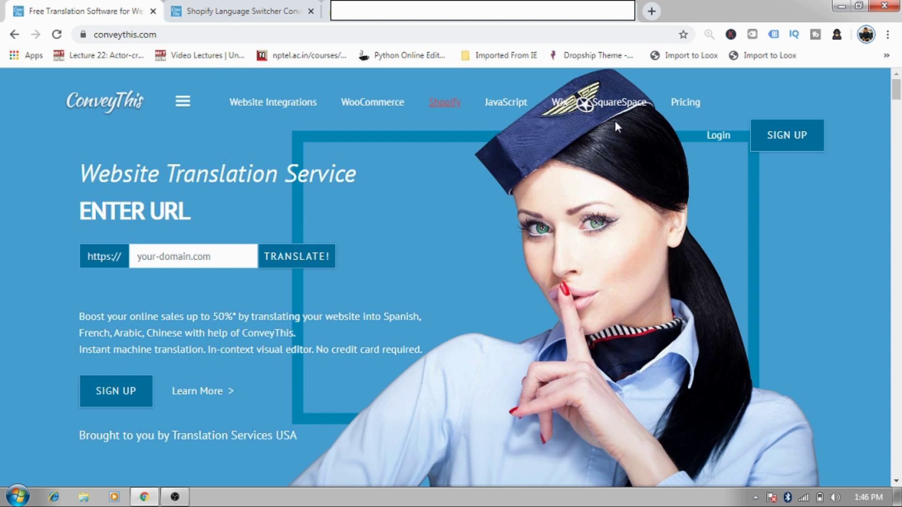
left_click_drag(900, 89, 900, 131)
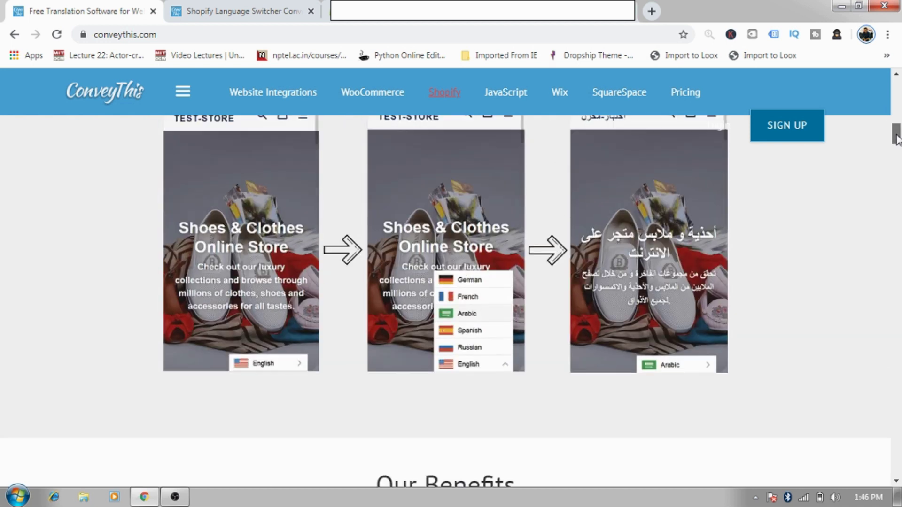
left_click_drag(897, 138, 898, 138)
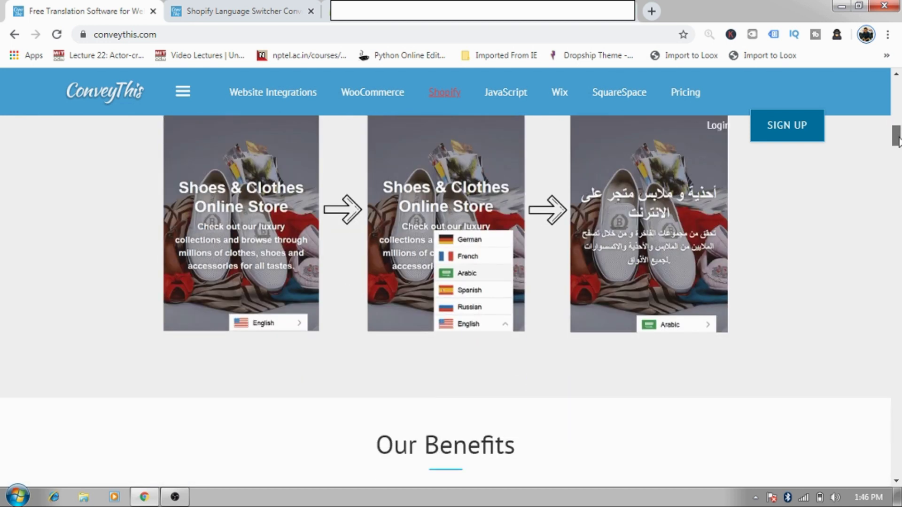
left_click_drag(897, 136, 898, 173)
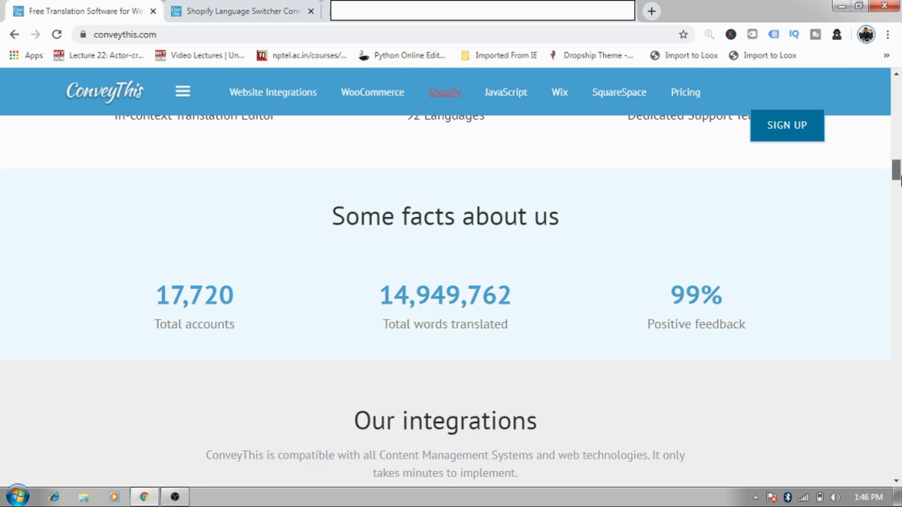
left_click_drag(896, 180, 900, 197)
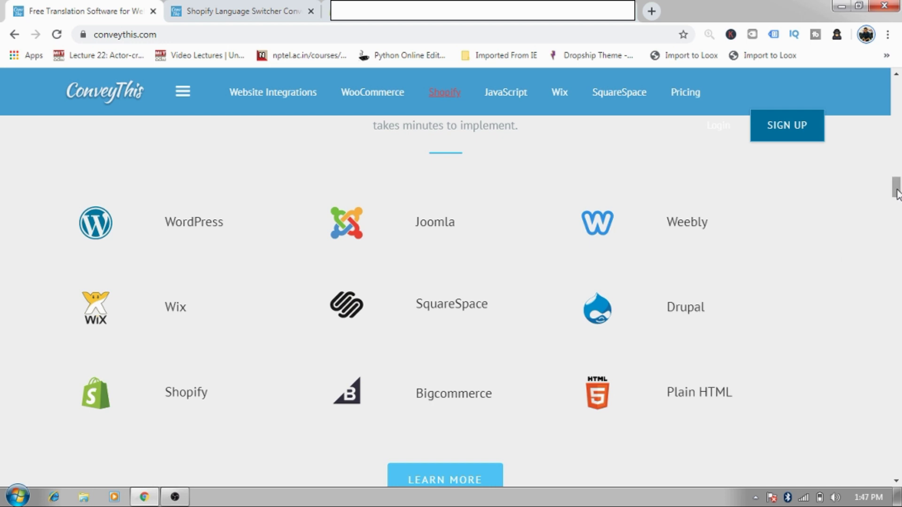
mouse_move(897, 192)
left_mouse_down()
mouse_move(899, 415)
mouse_move(897, 89)
left_mouse_up()
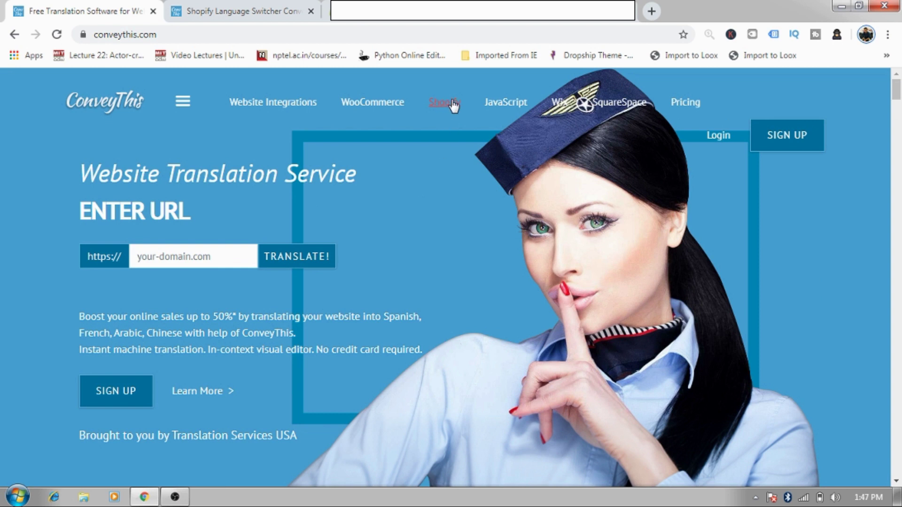
left_click(256, 14)
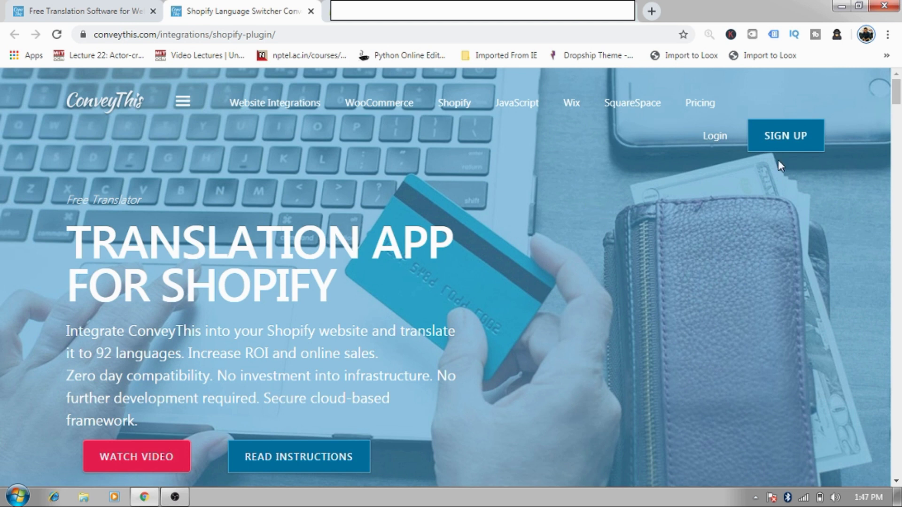
left_click_drag(899, 96, 899, 299)
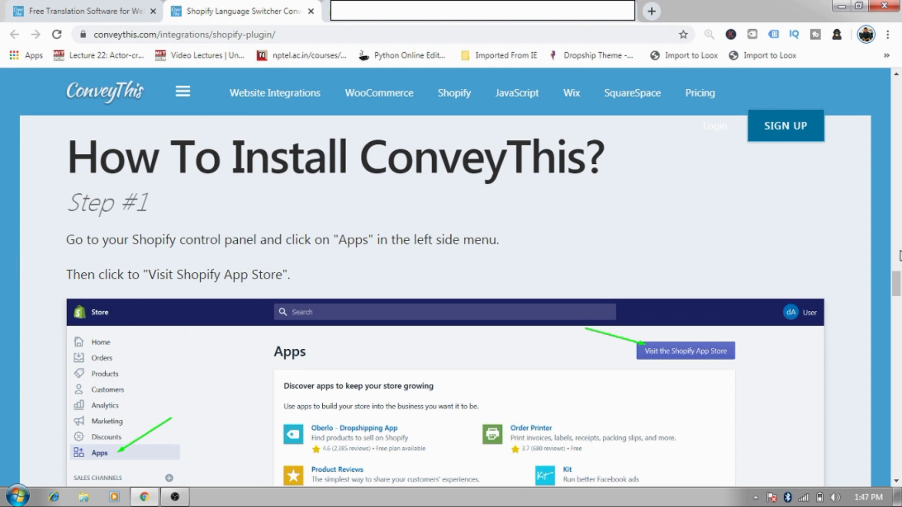
scroll(896, 282, "down", 3)
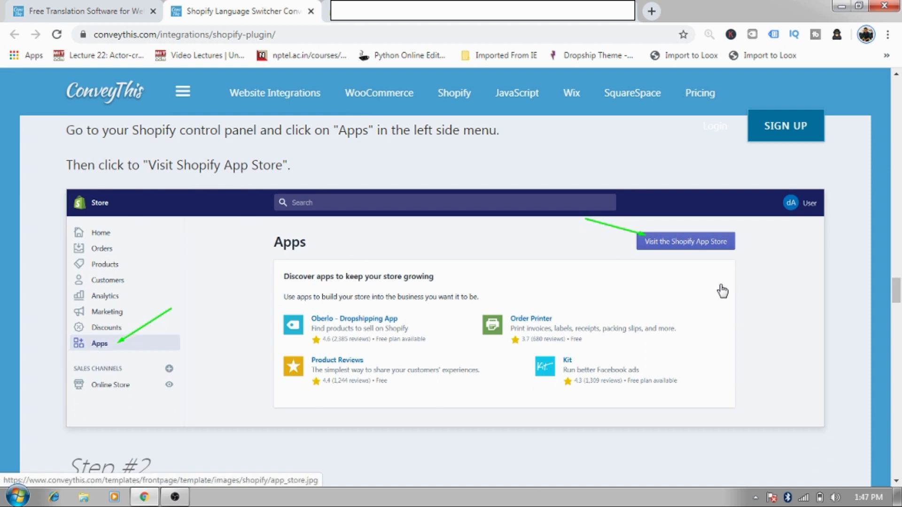
scroll(837, 333, "down", 5)
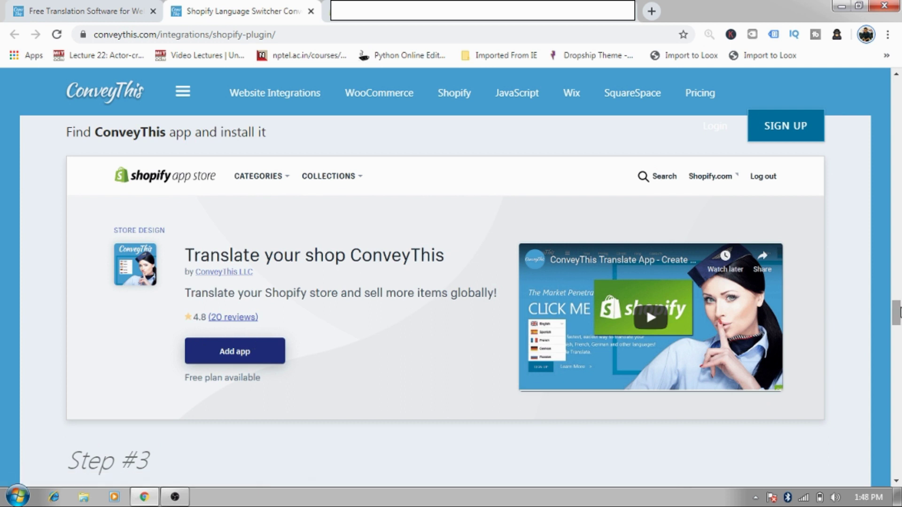
scroll(897, 319, "down", 2)
left_click_drag(897, 318, 898, 335)
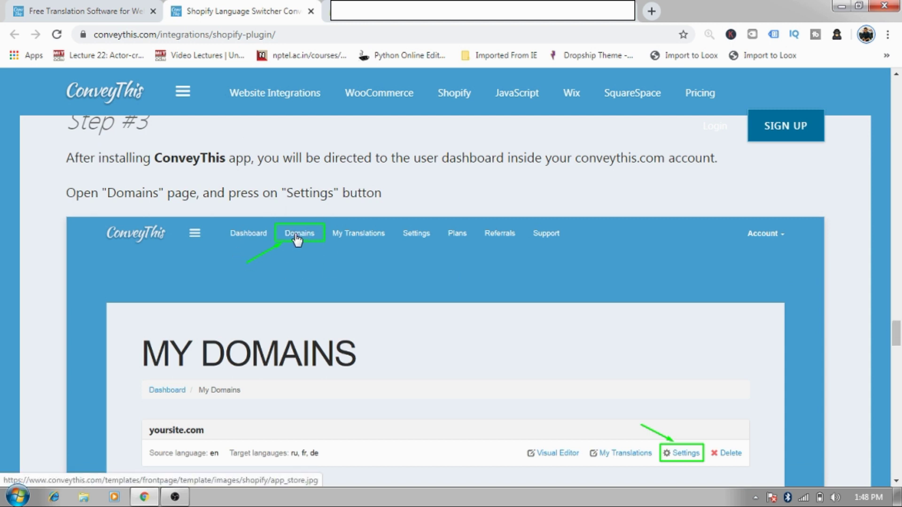
left_click_drag(898, 336, 898, 346)
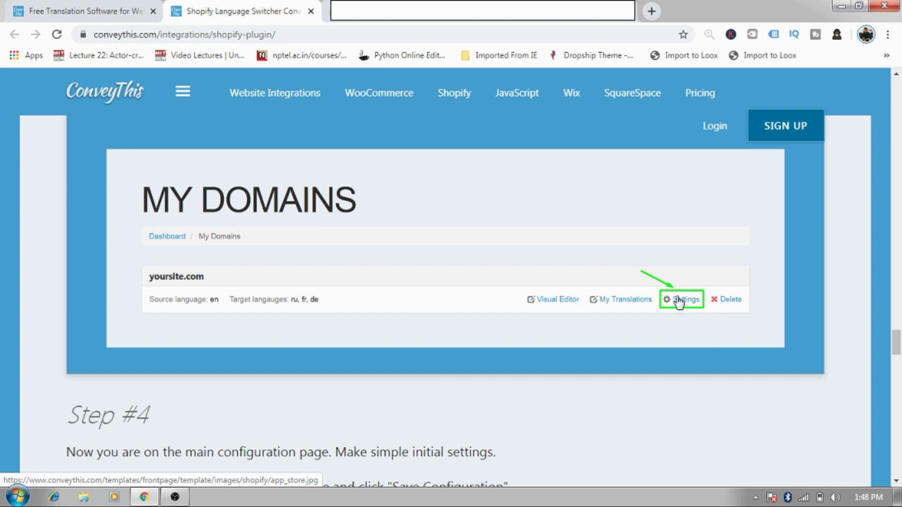
left_click_drag(896, 342, 897, 366)
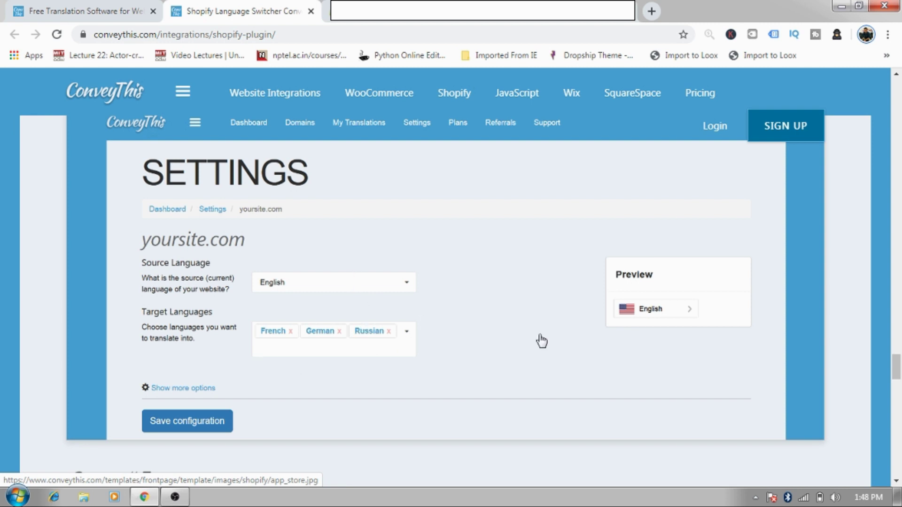
left_click_drag(897, 366, 899, 381)
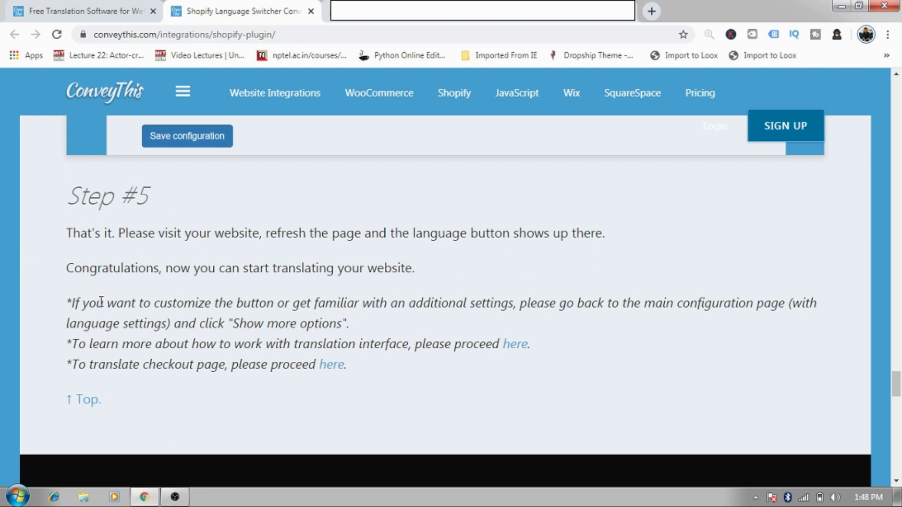
left_click_drag(889, 380, 892, 78)
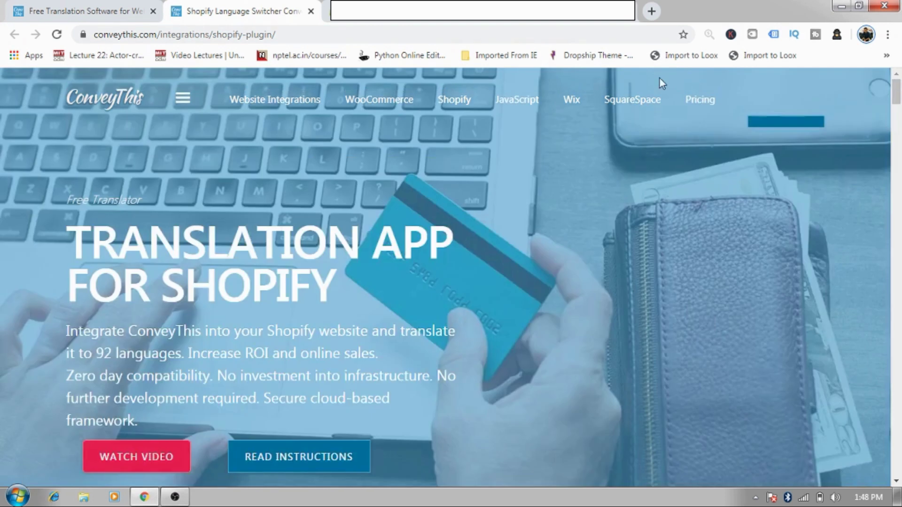
- Return to the ConveyThis homepage tab to view its pricing plans
left_click(111, 10)
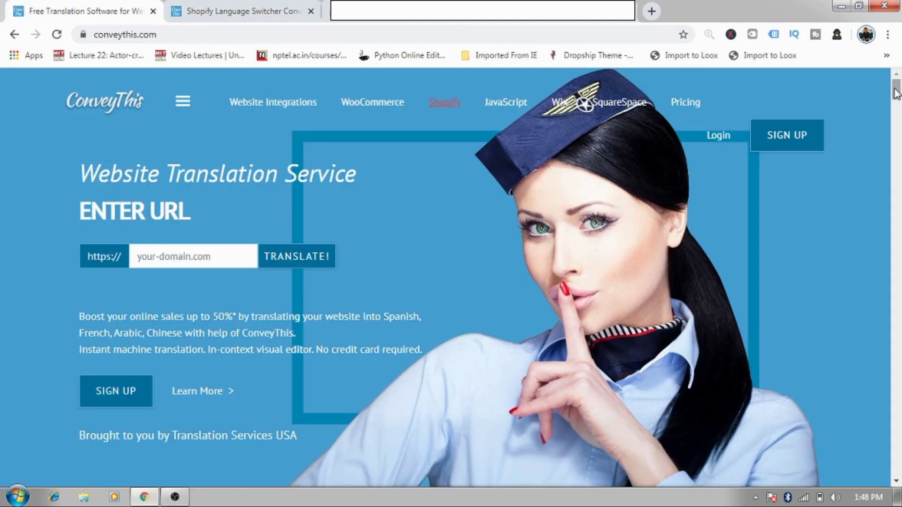
left_click_drag(895, 92, 897, 254)
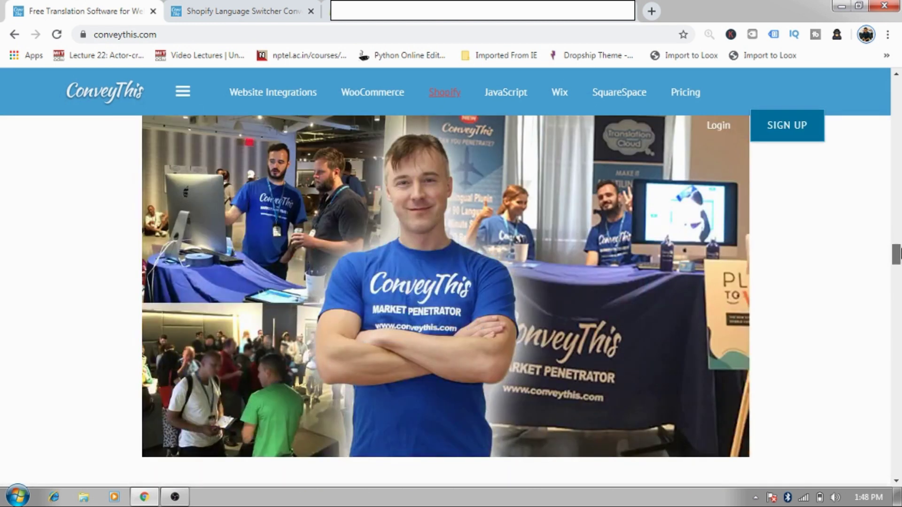
mouse_move(896, 254)
left_mouse_down()
mouse_move(896, 310)
mouse_move(896, 261)
left_mouse_up()
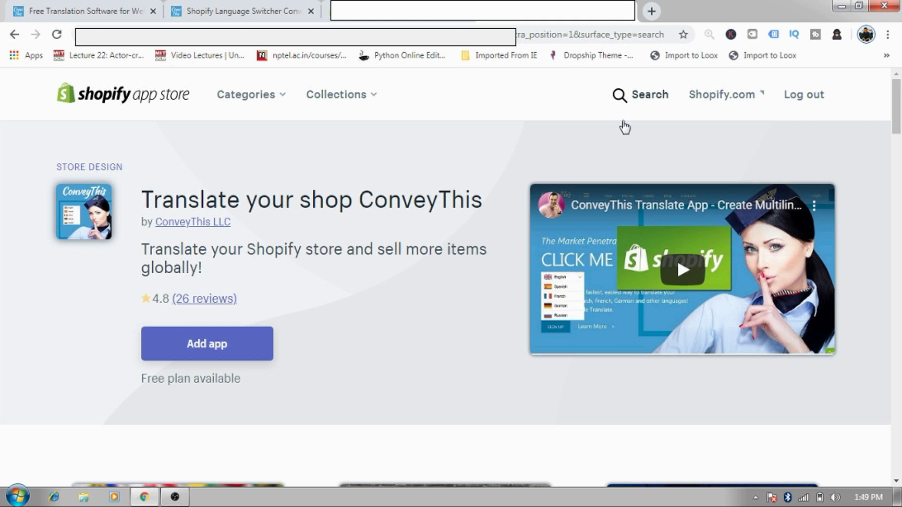
- Search the Shopify App Store for 'conveythis'
left_click(625, 99)
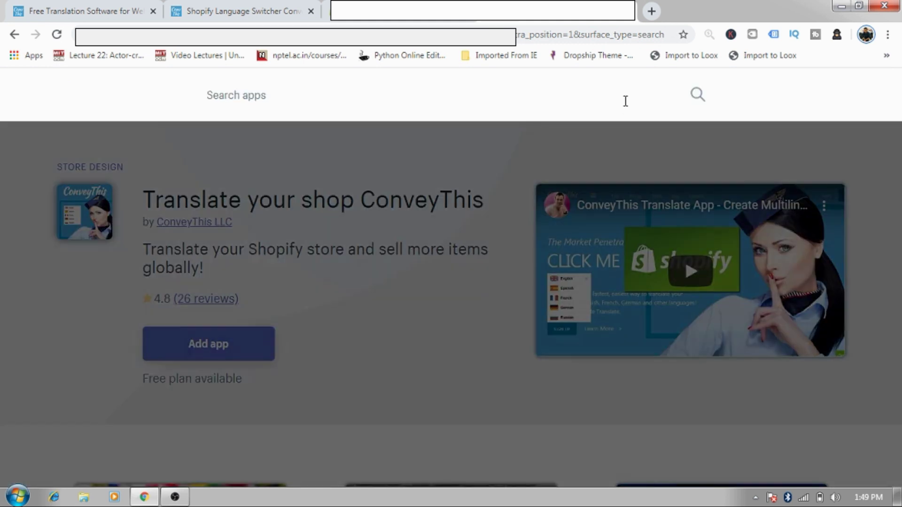
type("co")
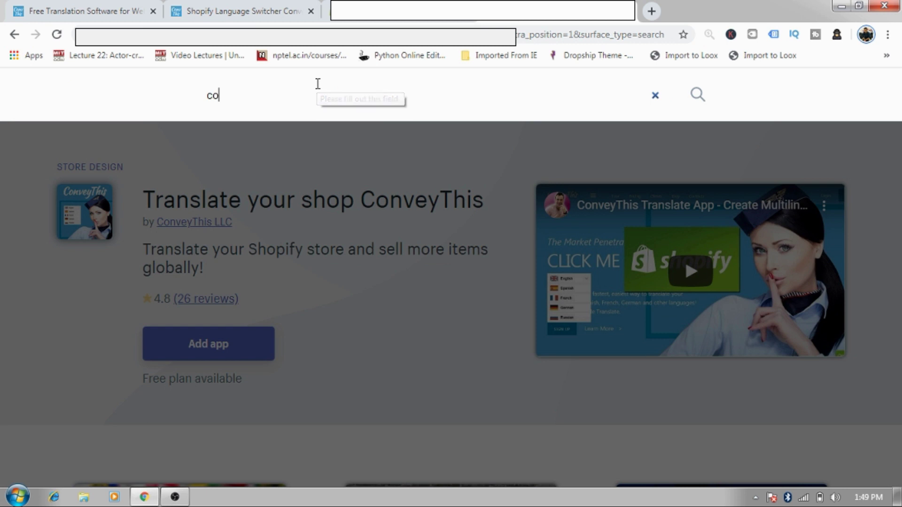
type("nveyth")
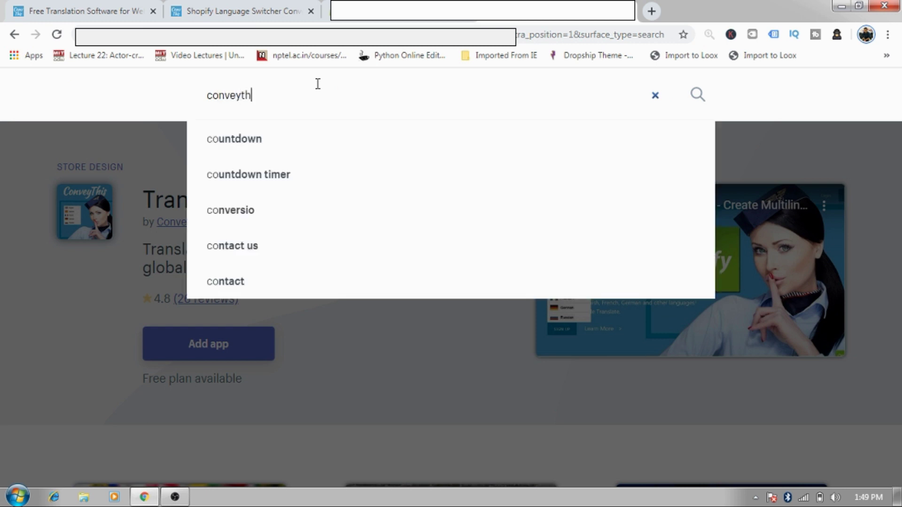
type("is")
key("Return")
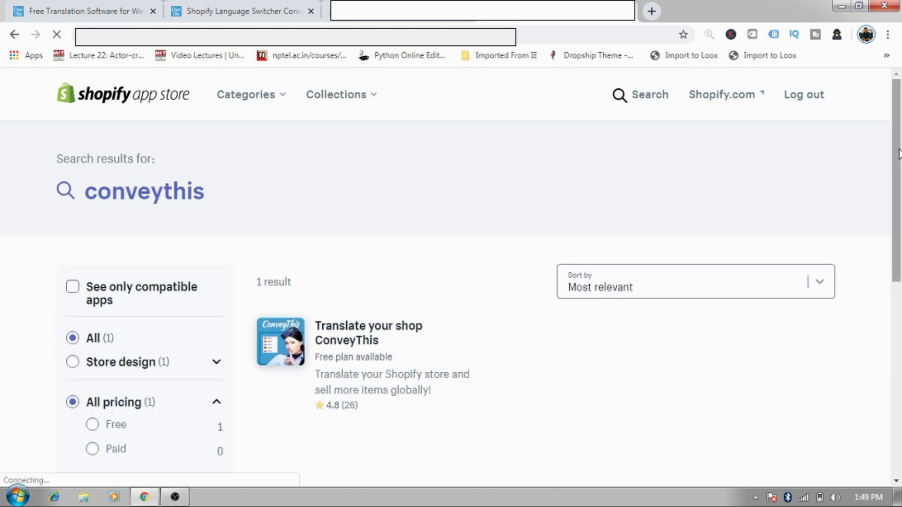
scroll(900, 213, "down", 2)
scroll(900, 213, "down", 1)
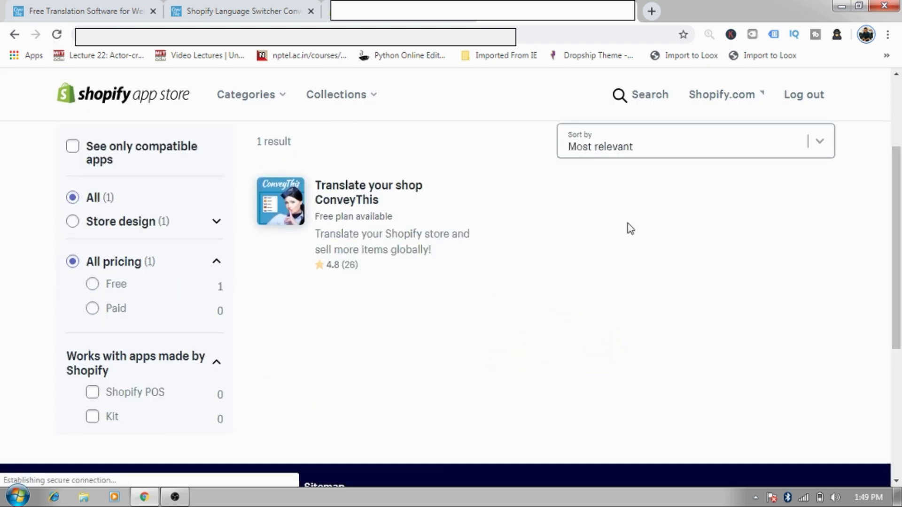
- Open the 'Translate your shop ConveyThis' app listing from the search results
left_click(332, 193)
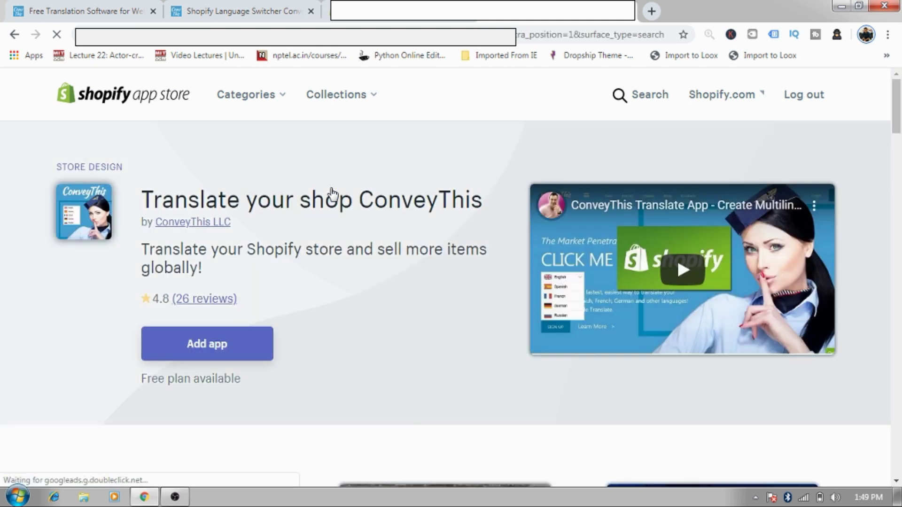
left_click_drag(898, 116, 899, 260)
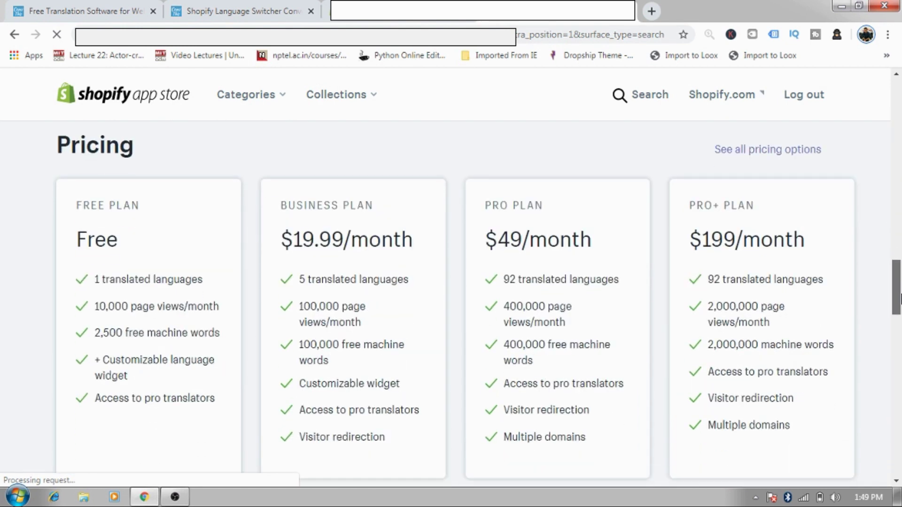
left_click_drag(899, 260, 900, 302)
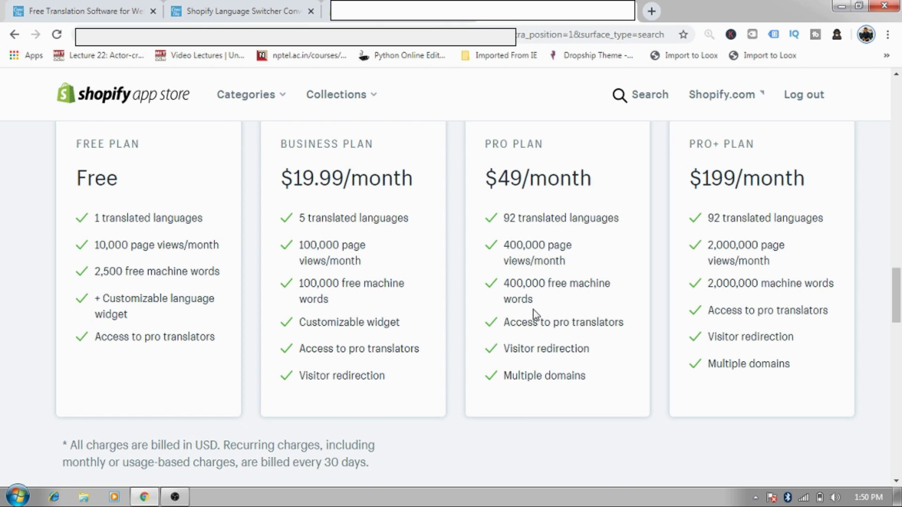
left_click_drag(897, 280, 896, 96)
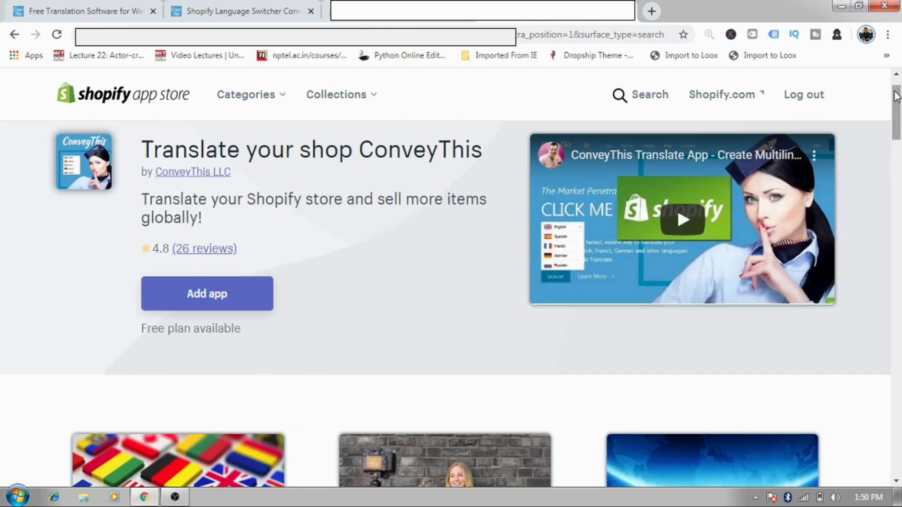